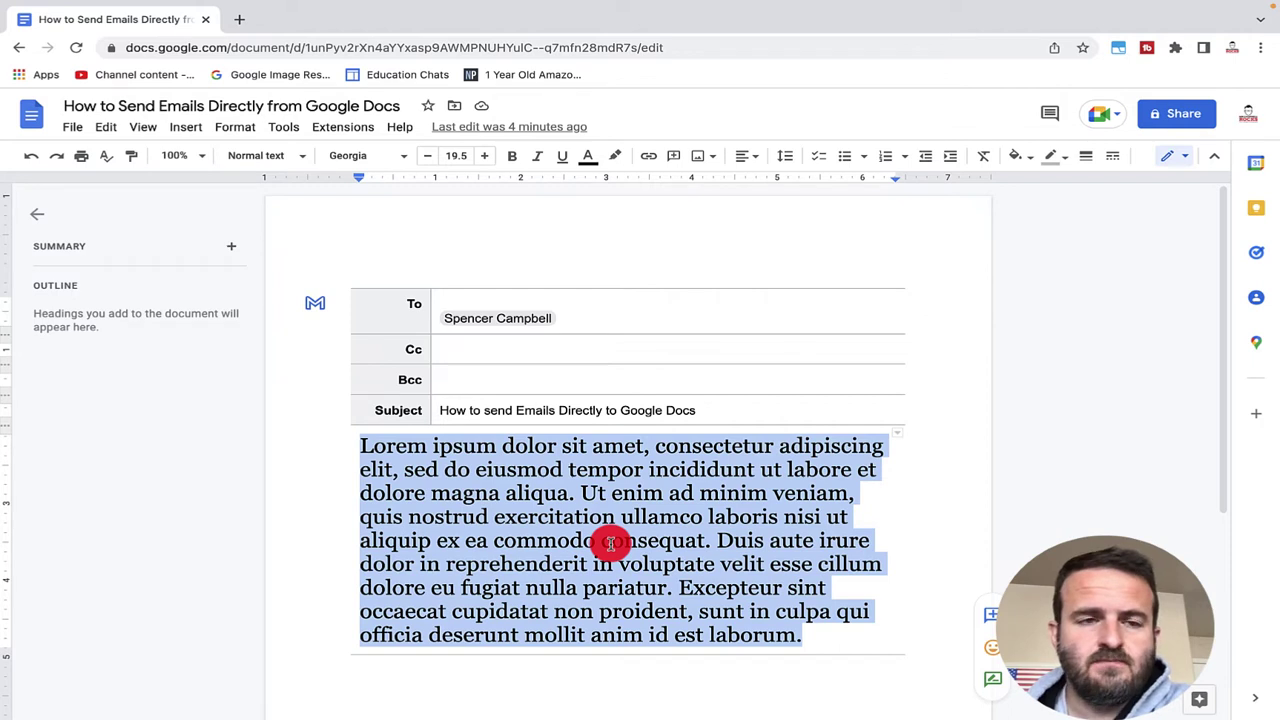
Create a blank Untitled document by loading docs.new in a new browser tab
click(241, 31)
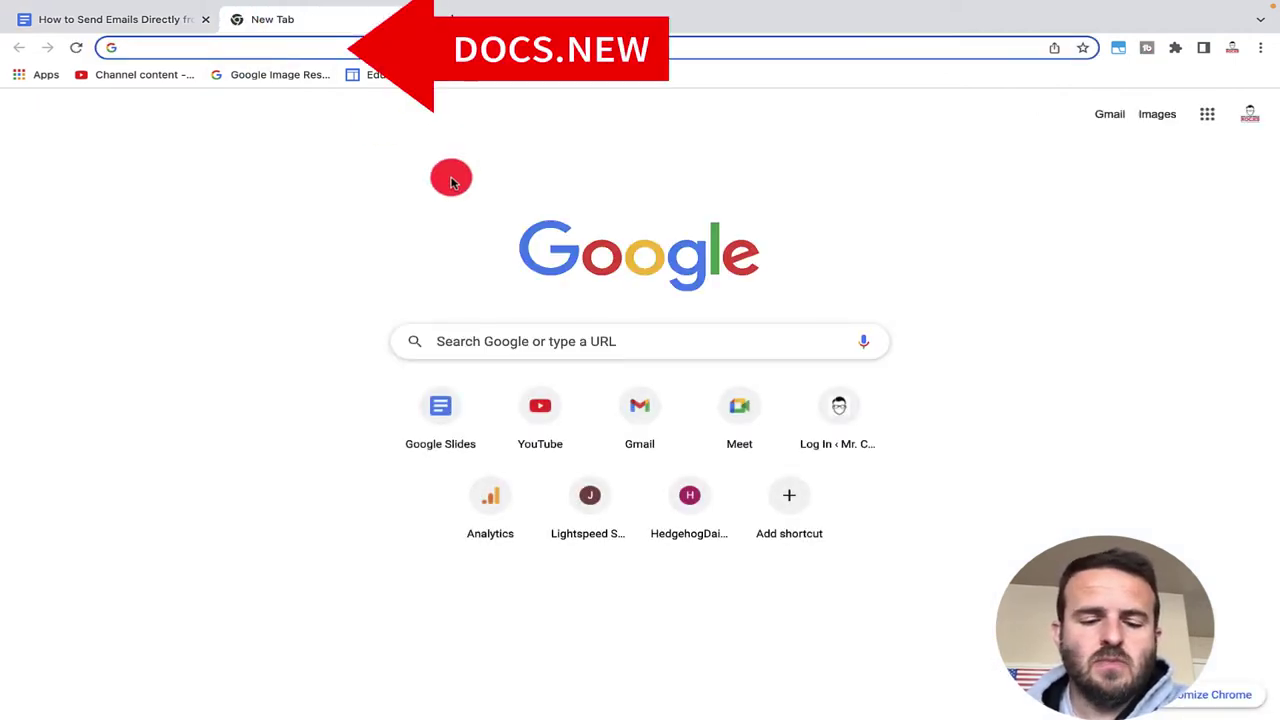
text(docs.new)
key(Return)
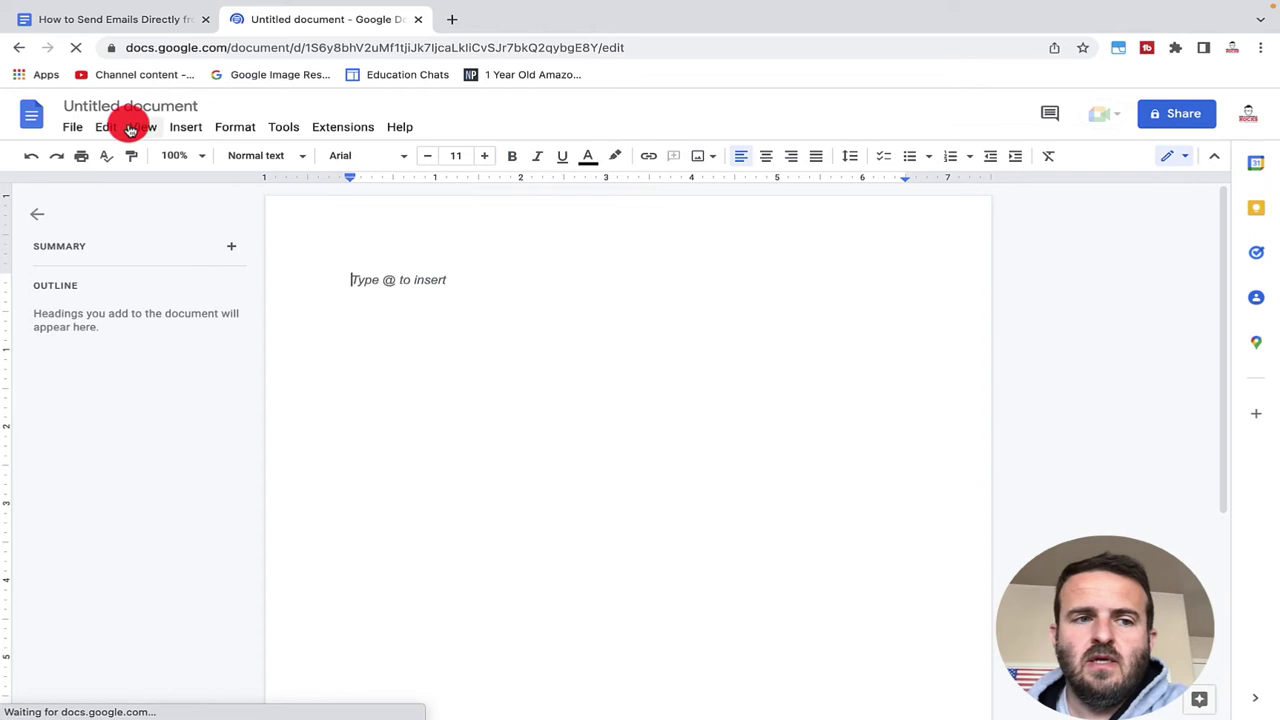
Insert an Email draft template with To, Cc, Bcc and Subject rows via File > Email
click(82, 131)
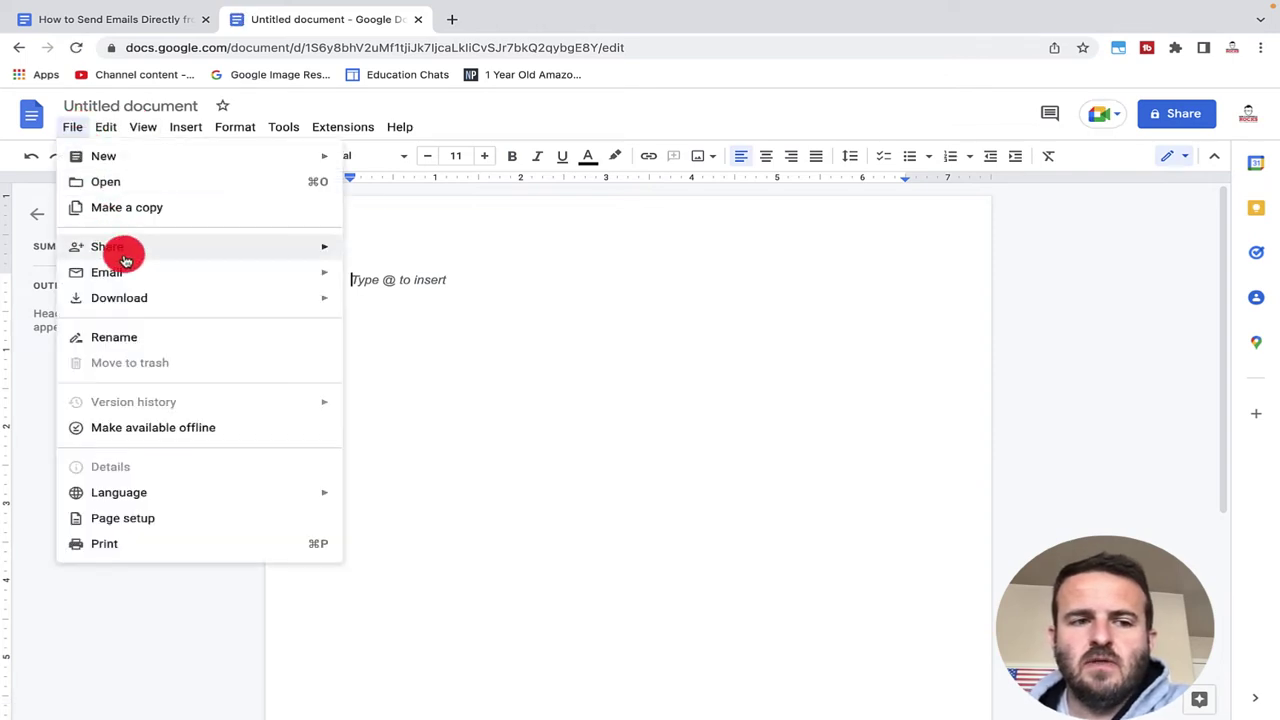
mouse_move(135, 278)
click(376, 329)
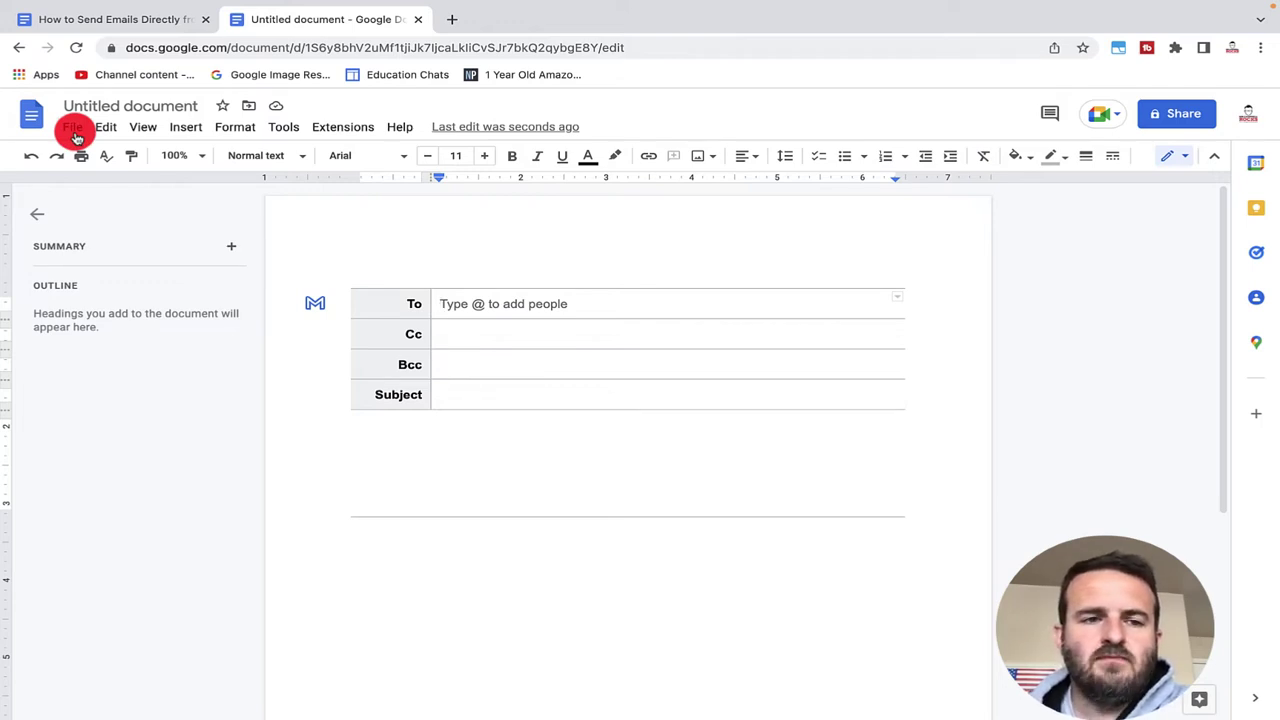
click(180, 128)
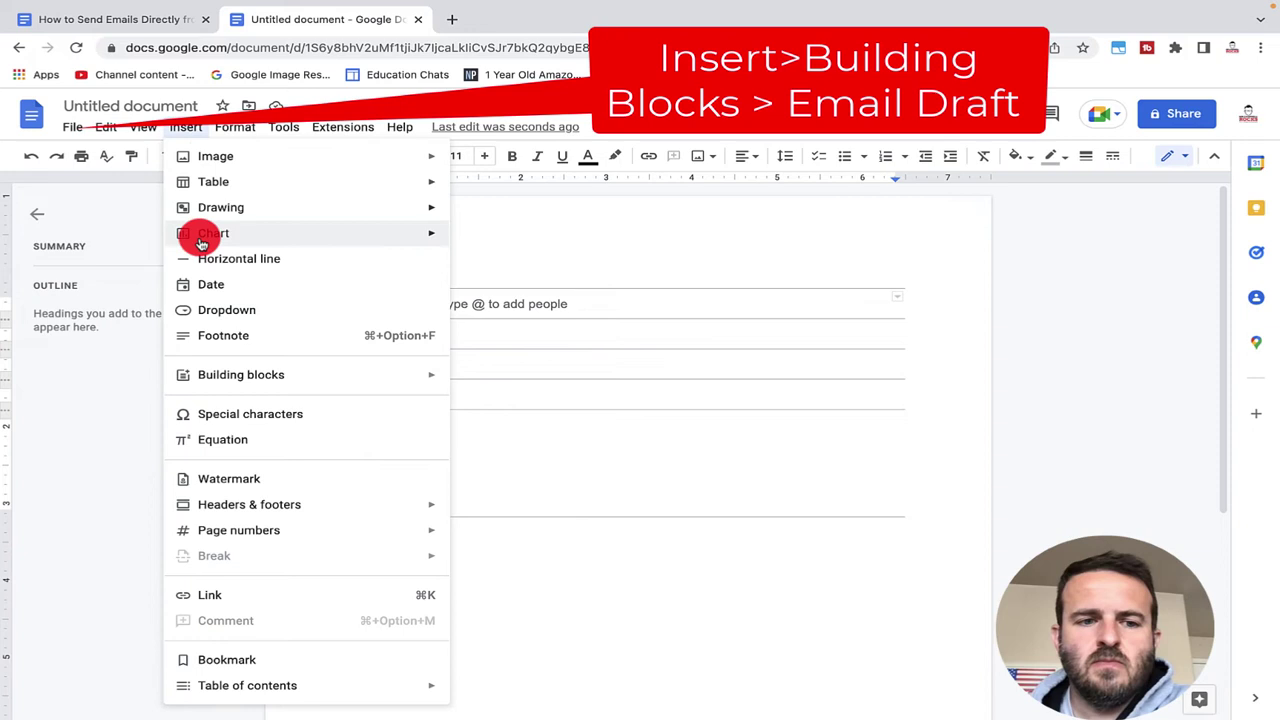
mouse_move(276, 378)
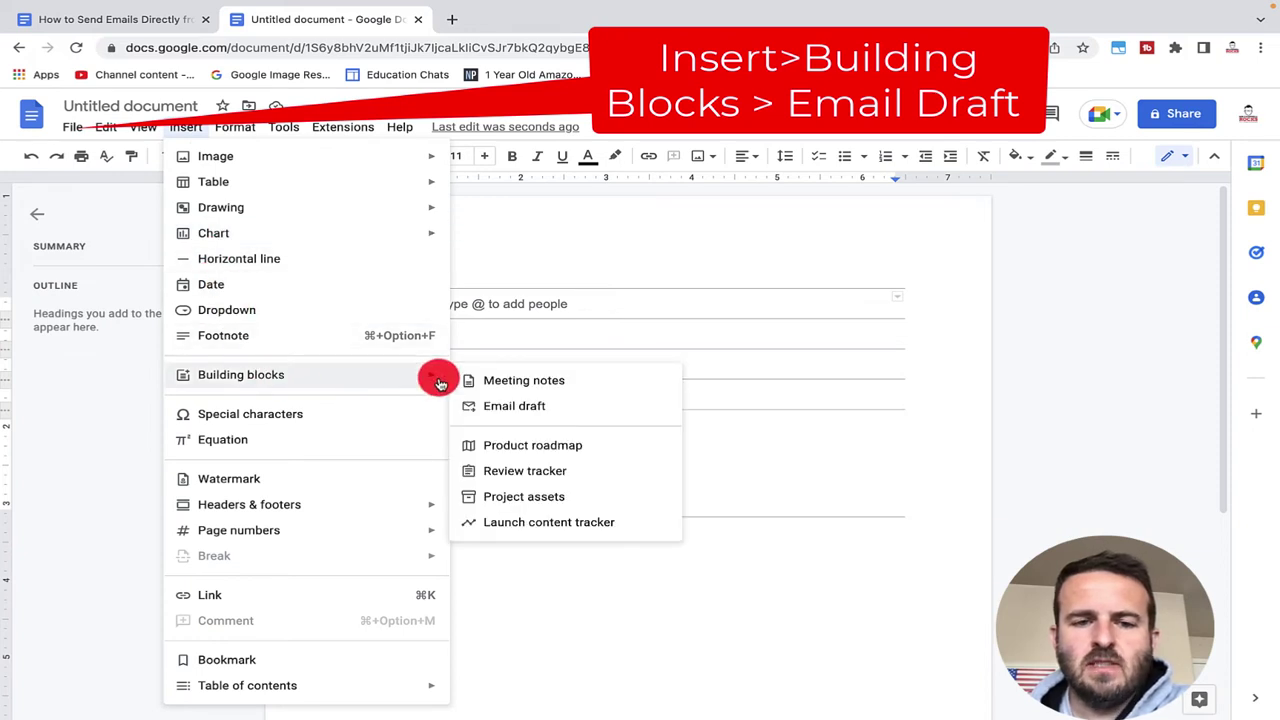
click(502, 406)
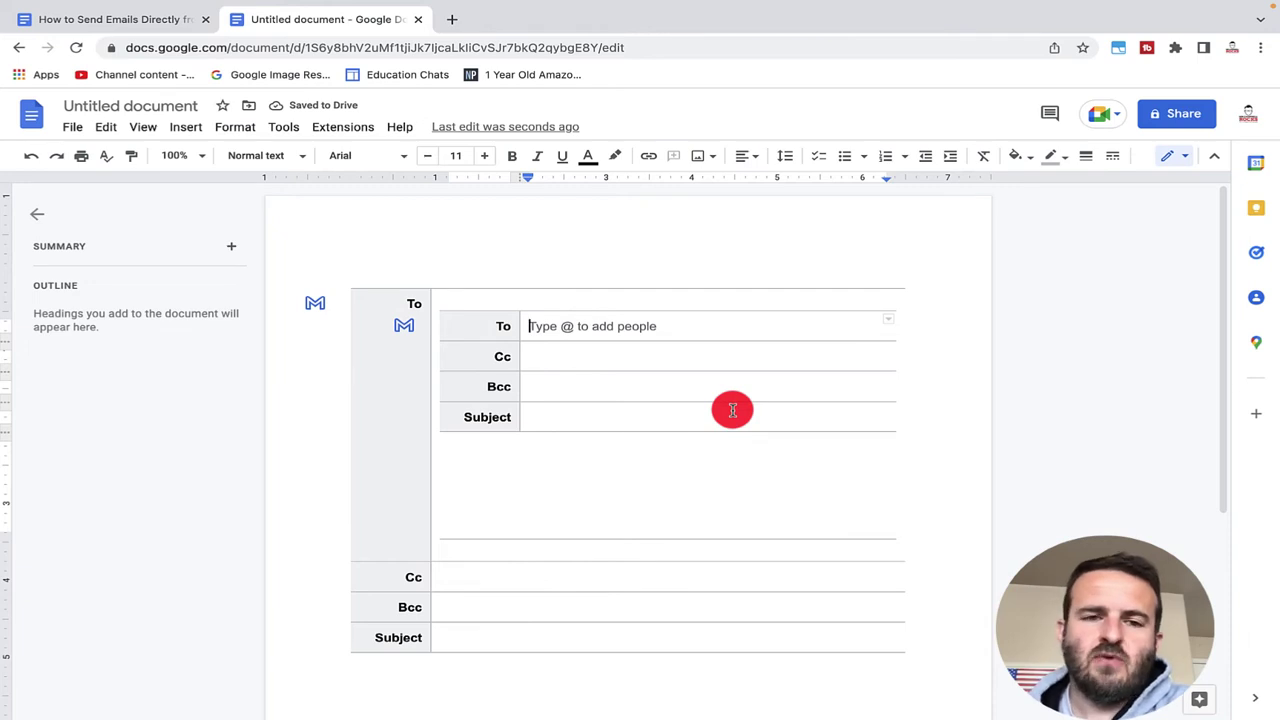
key(ctrl+z)
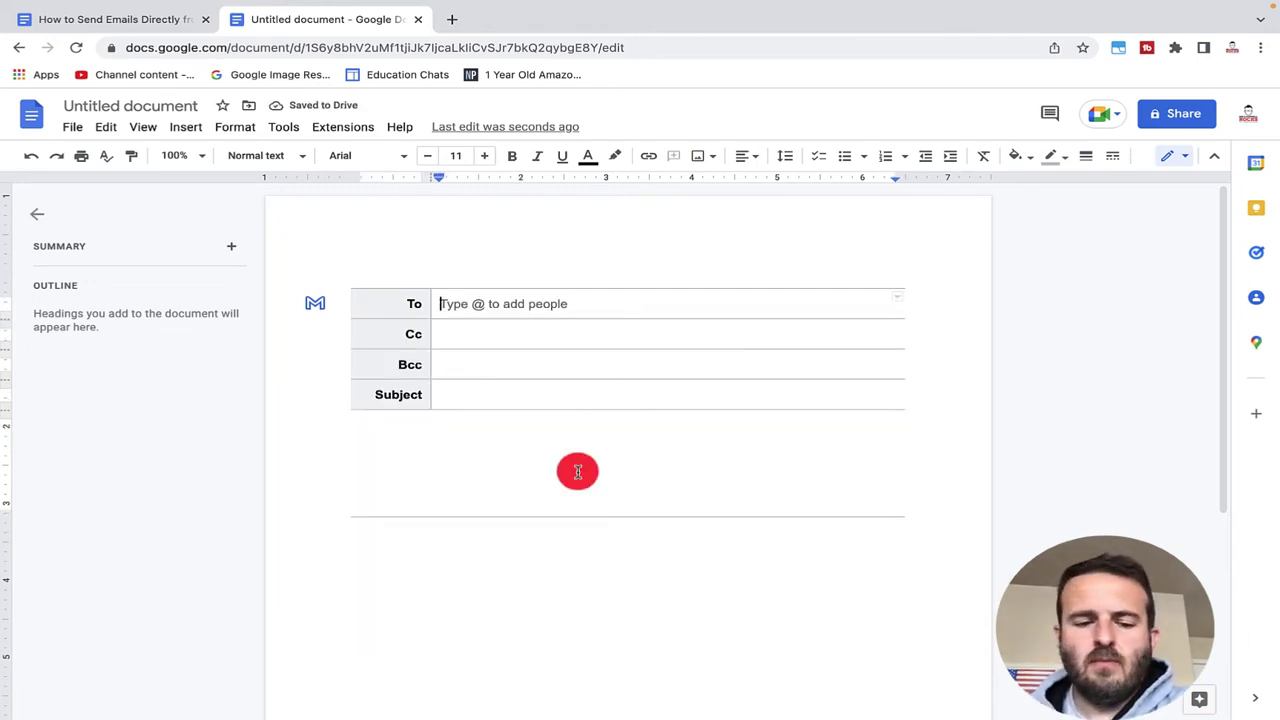
Address the draft to the suggested contact, subject 'How to send Emails directly from Google Docs', and paste the Lorem ipsum body
text(@spe)
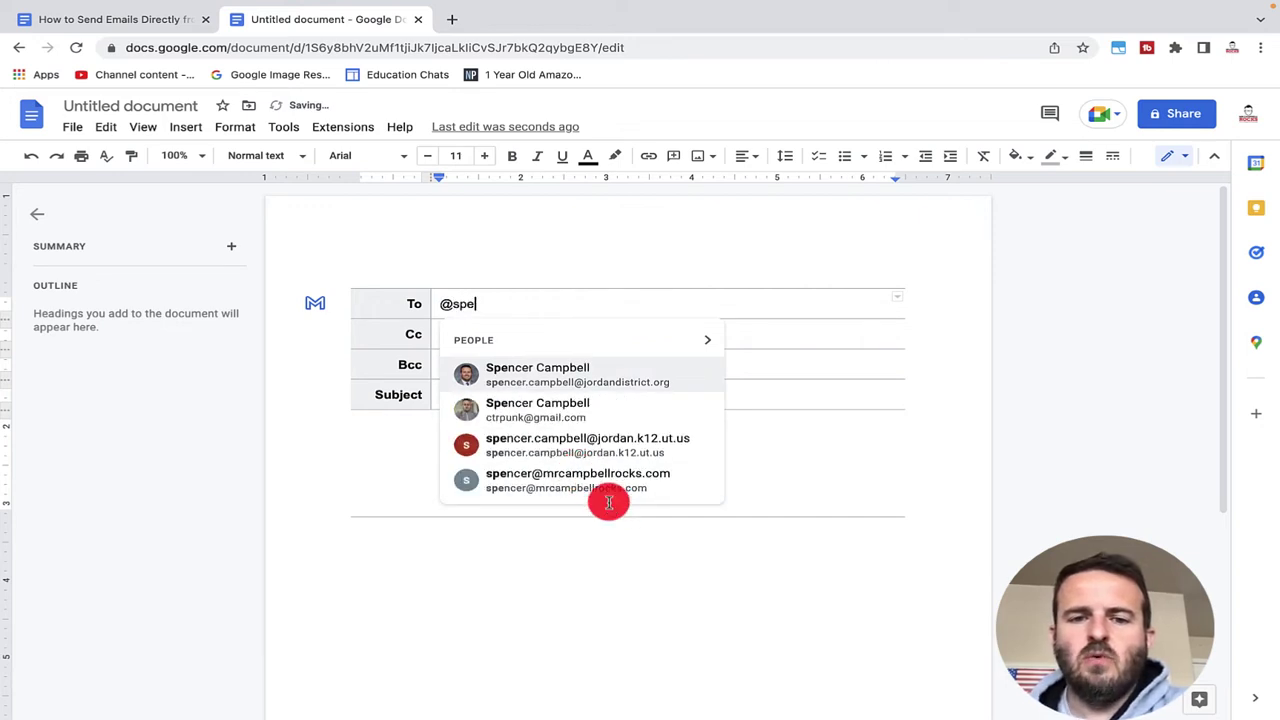
click(603, 368)
click(528, 397)
text(How to send Email)
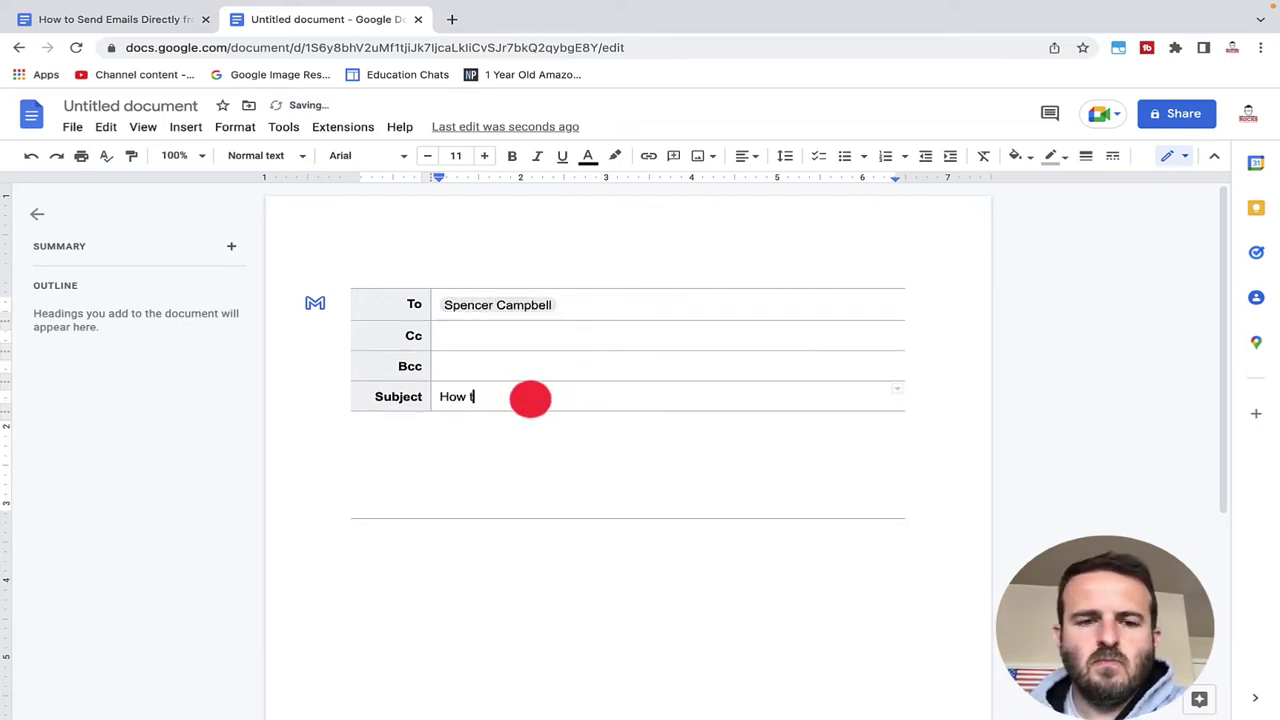
text(s directly from Google Docs)
key(Tab)
text(Lorem ipsum dolor sit amet, consectetur adipiscing elit, sed do eiusmod tempor incididunt ut labore et dolore magna aliqua. Ut enim ad minim veniam, quis nostrud exercitation ullamco laboris nisi ut aliquip ex ea commodo consequat. Duis aute irure dolor in reprehenderit in voluptate velit esse cillum dolore eu fugiat nulla pariatur. Excepteur sint occaecat cupidatat non proident, sunt in culpa qui officia deserunt mollit anim id est laborum.)
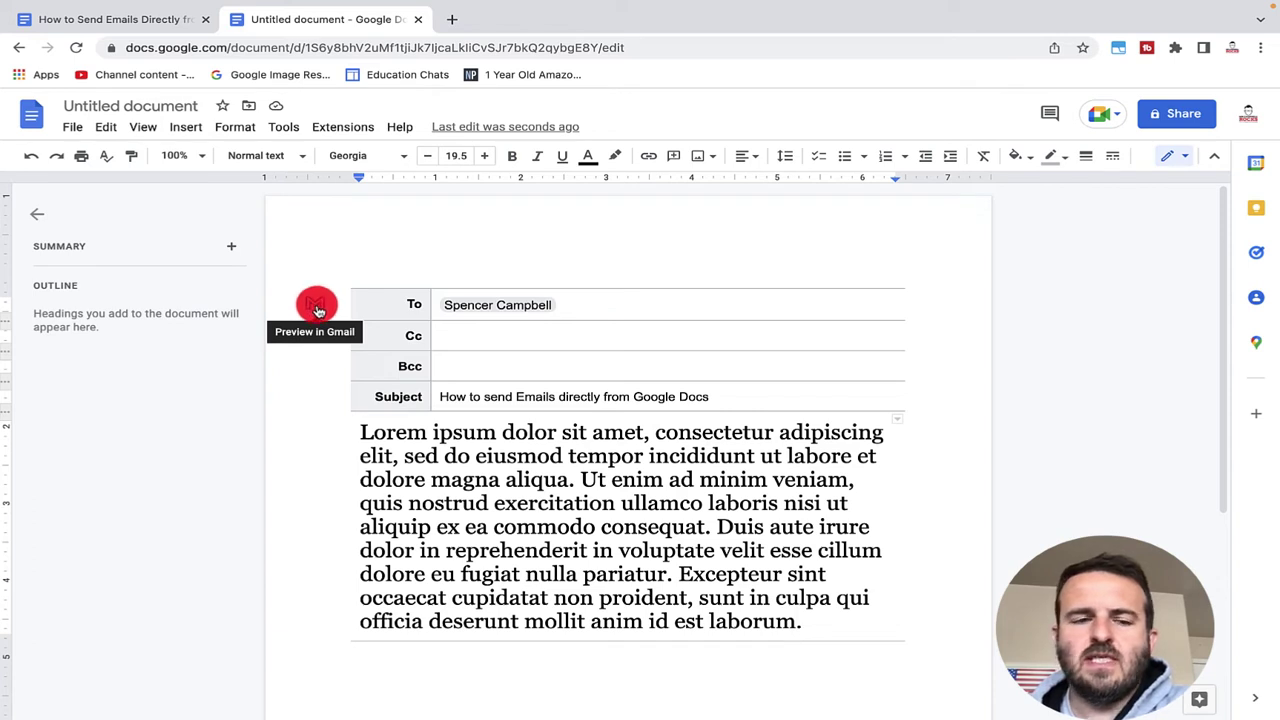
Preview the draft in Gmail and send the 'How to send Emails directly from Google Docs' email
click(317, 307)
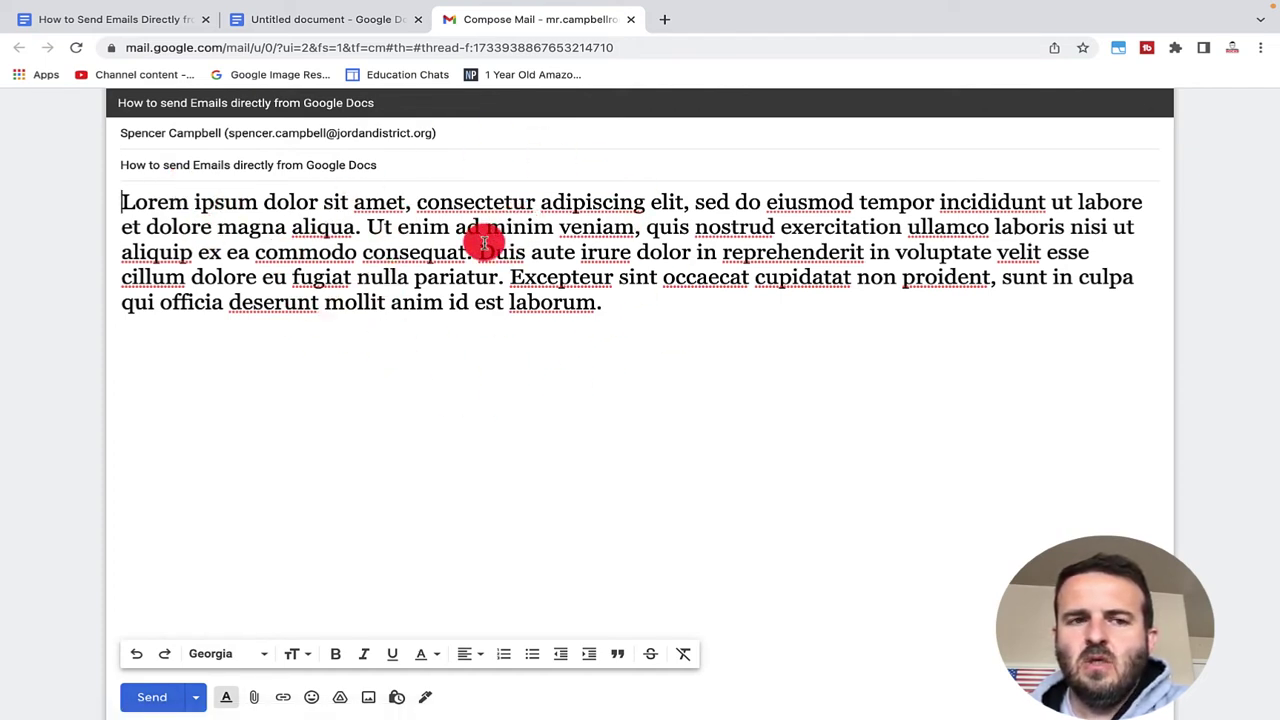
click(158, 697)
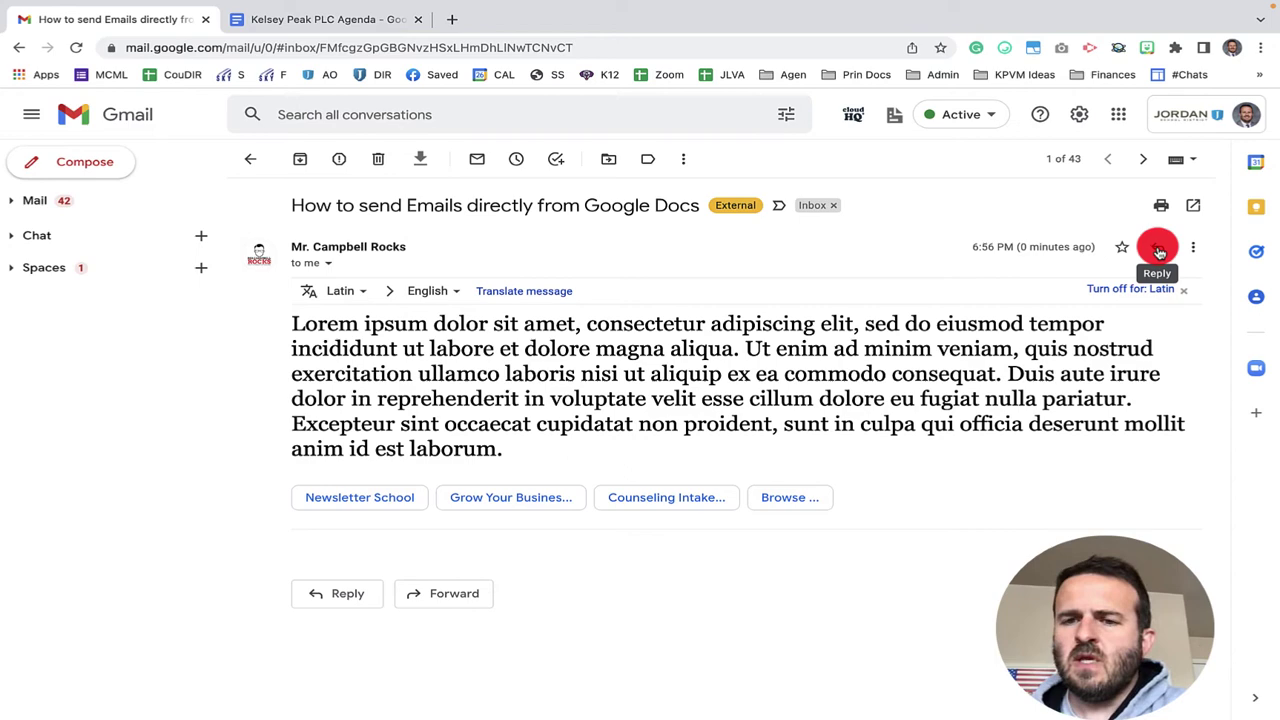
In the Kelsey Peak PLC Agenda document, choose File > Email > Email this file
click(305, 22)
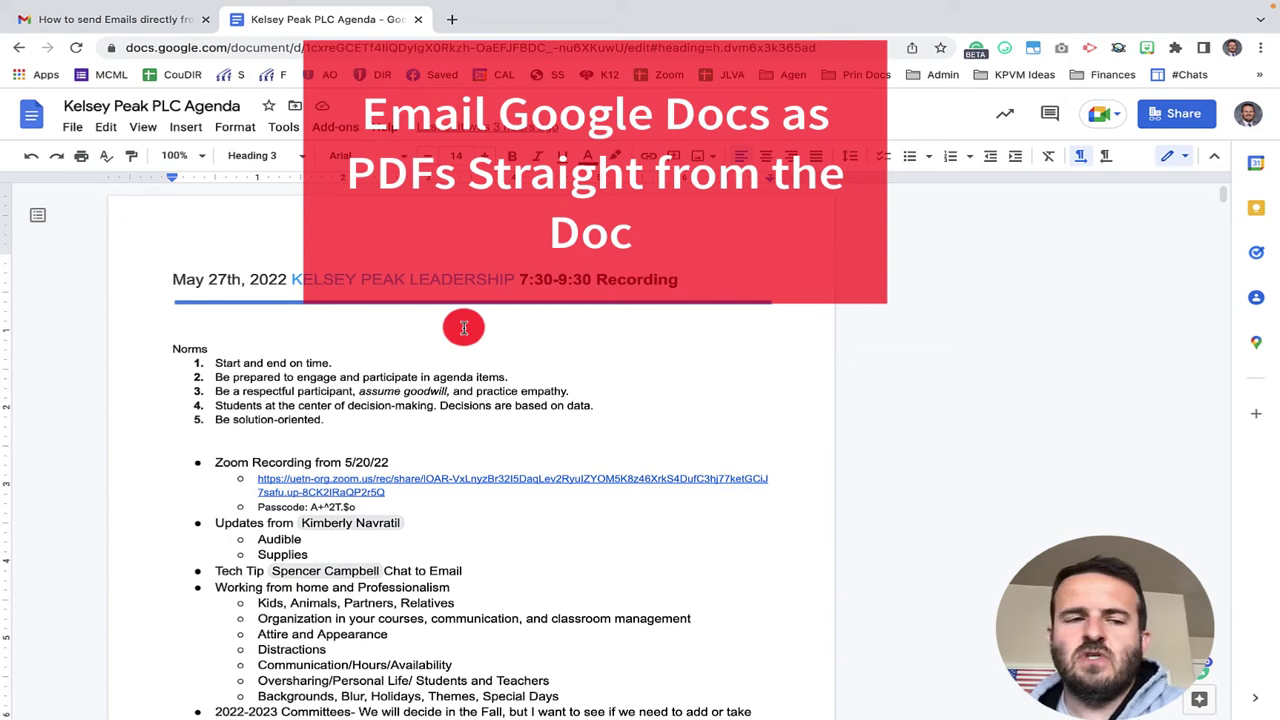
click(72, 127)
mouse_move(172, 287)
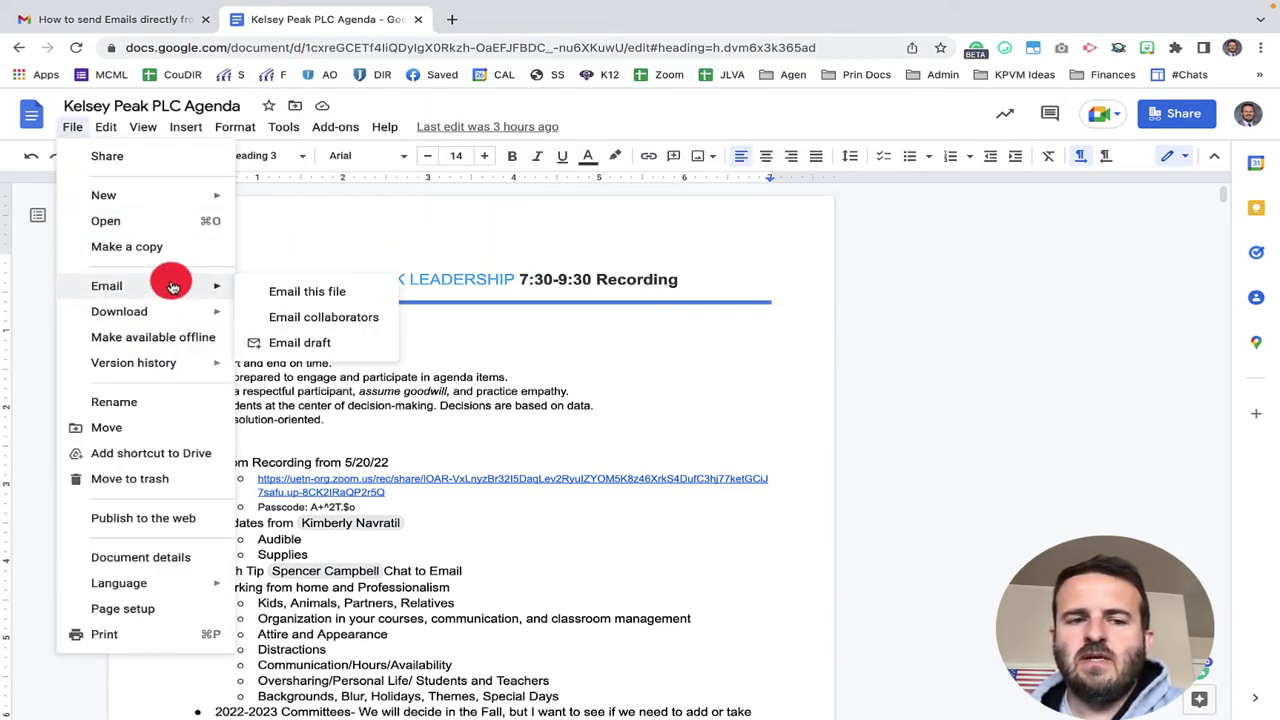
click(305, 291)
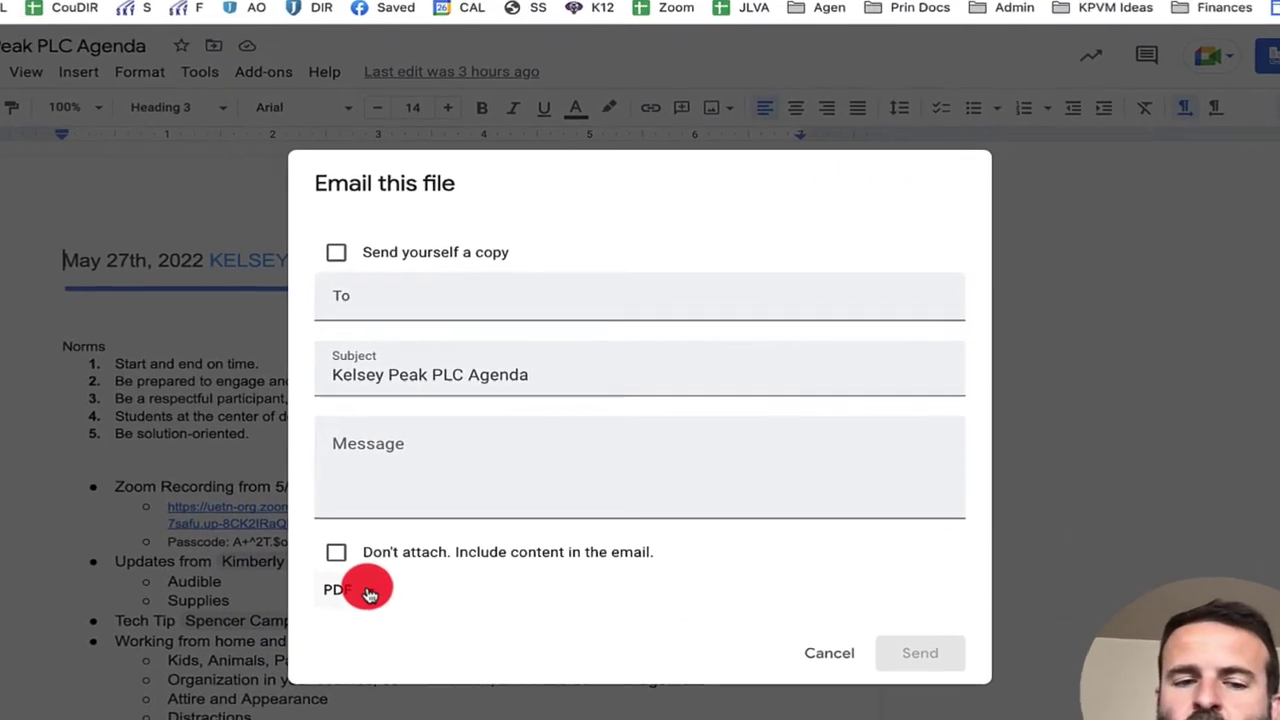
Keep PDF as the attachment format, add the matching contact as recipient, and send the agenda
click(420, 548)
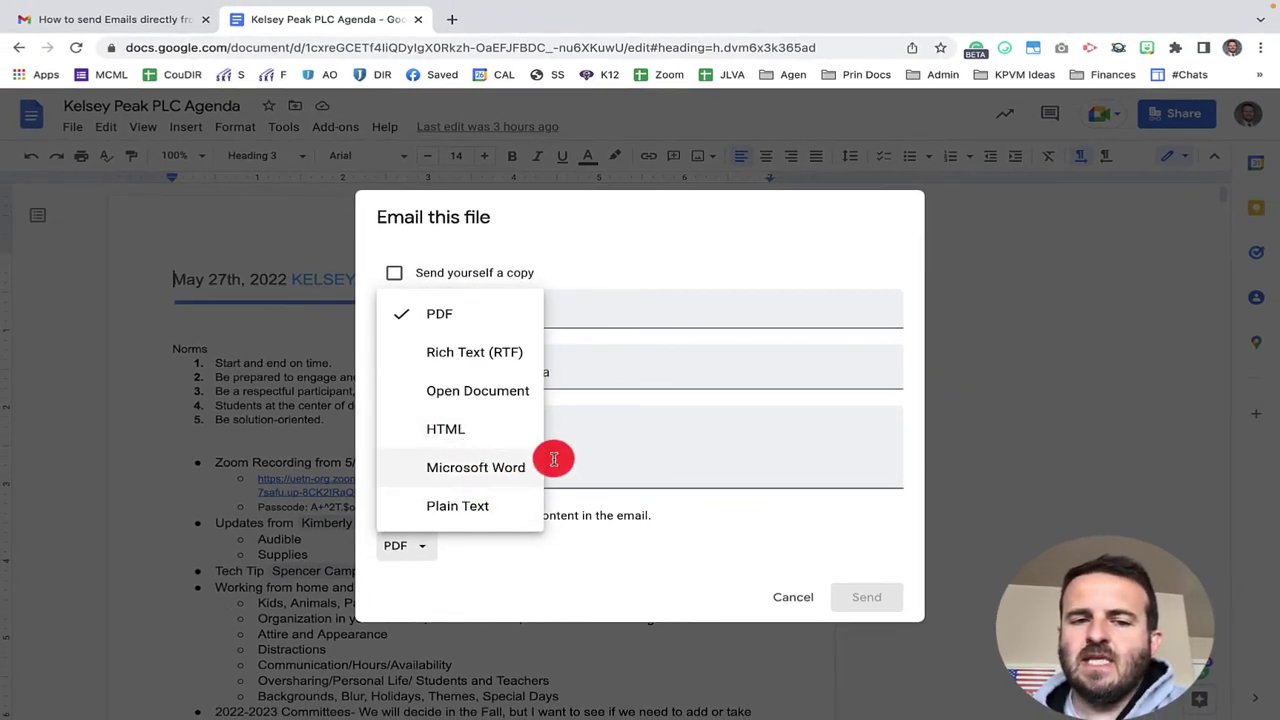
click(425, 318)
click(525, 308)
text(spen)
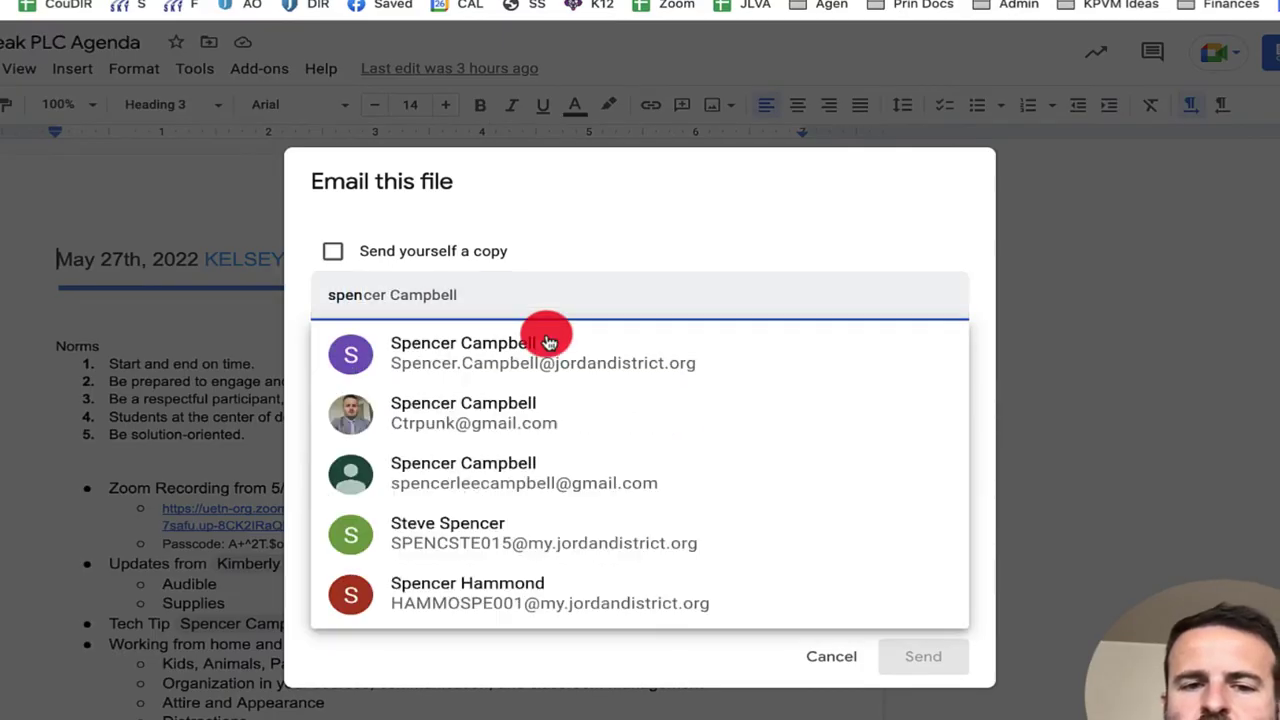
click(547, 362)
click(921, 672)
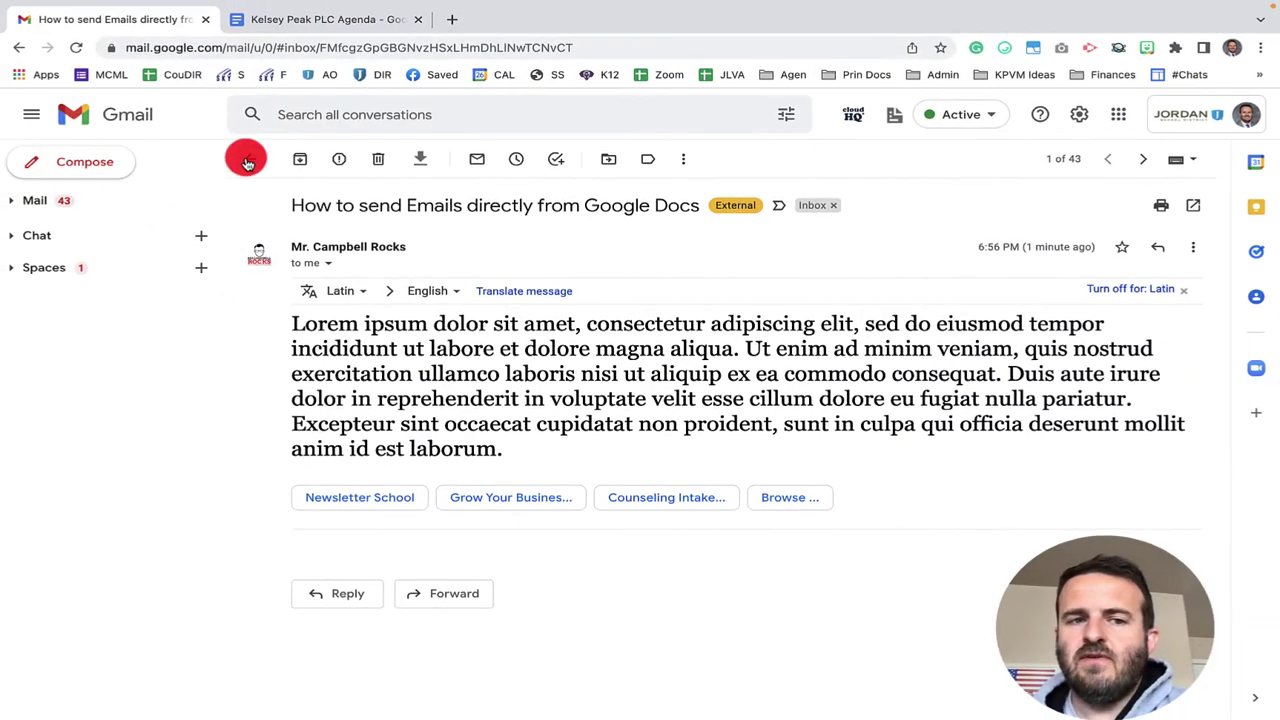
Open the received Kelsey Peak PLC Agenda email and scroll to its PDF attachment
click(247, 157)
click(560, 228)
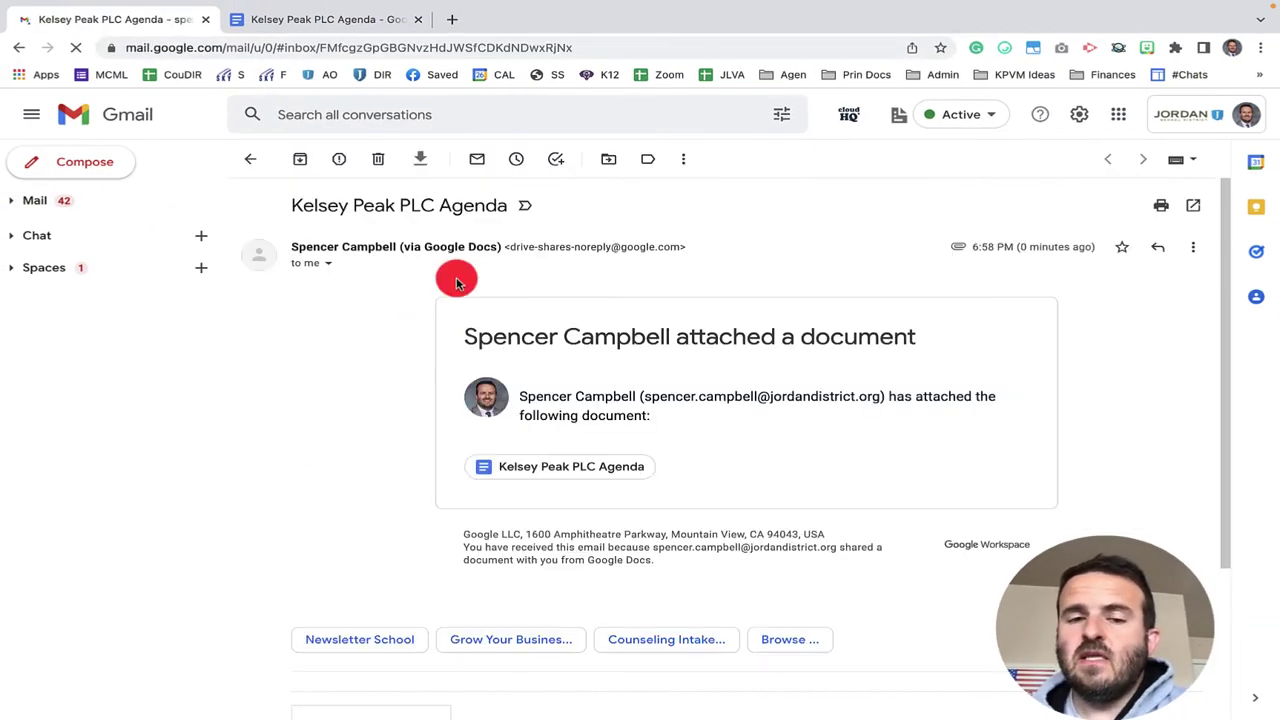
scroll(640, 415, down, 3)
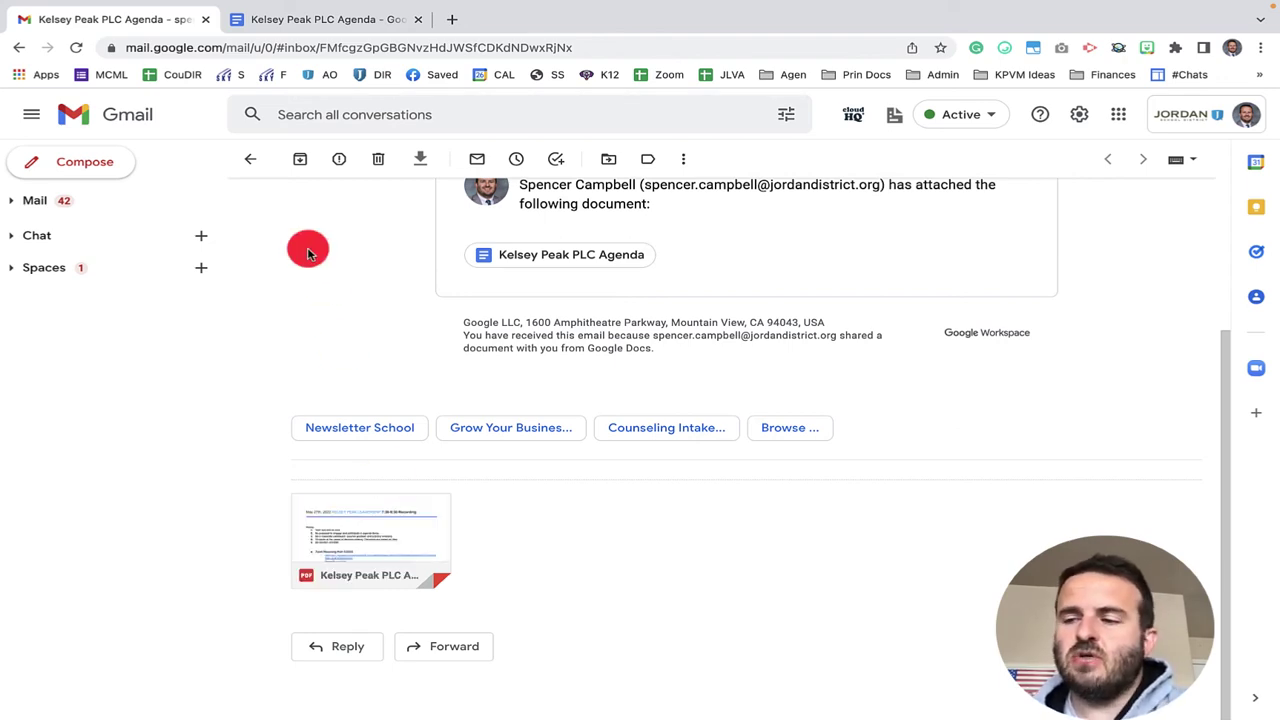
Switch back to the Kelsey Peak PLC Agenda document tab
click(300, 20)
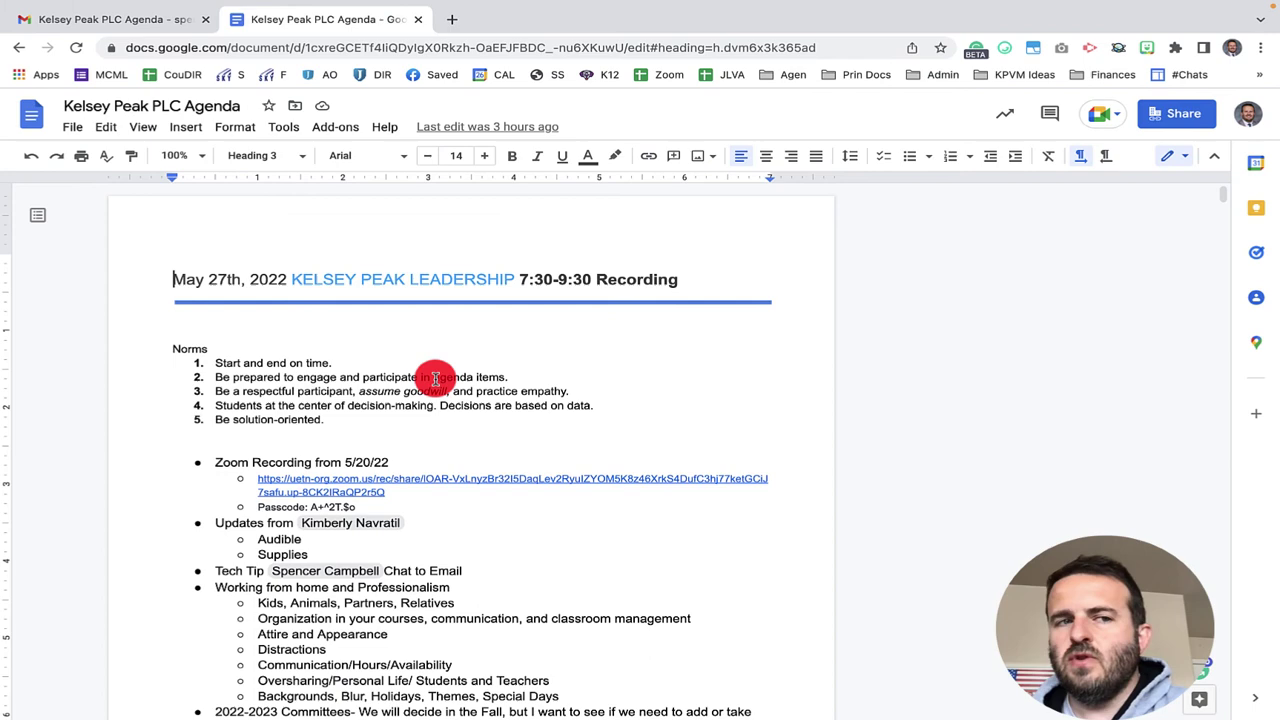